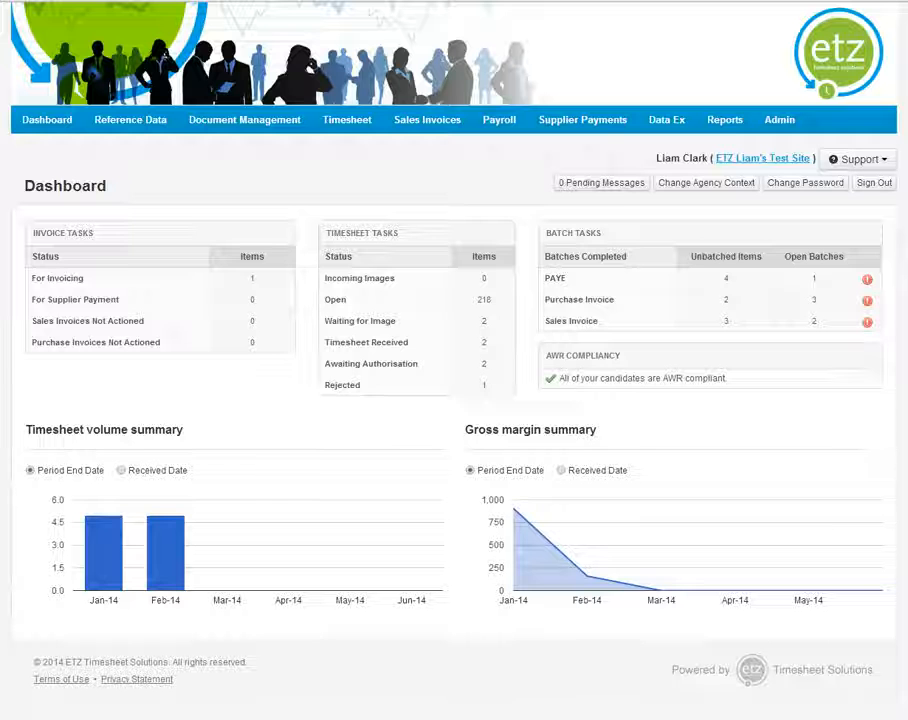
Step: Open the Purchase Invoice Export Batches page and check how many purchase invoices are waiting to be batched
{"action": "mouse_move", "coordinate": [578, 128]}
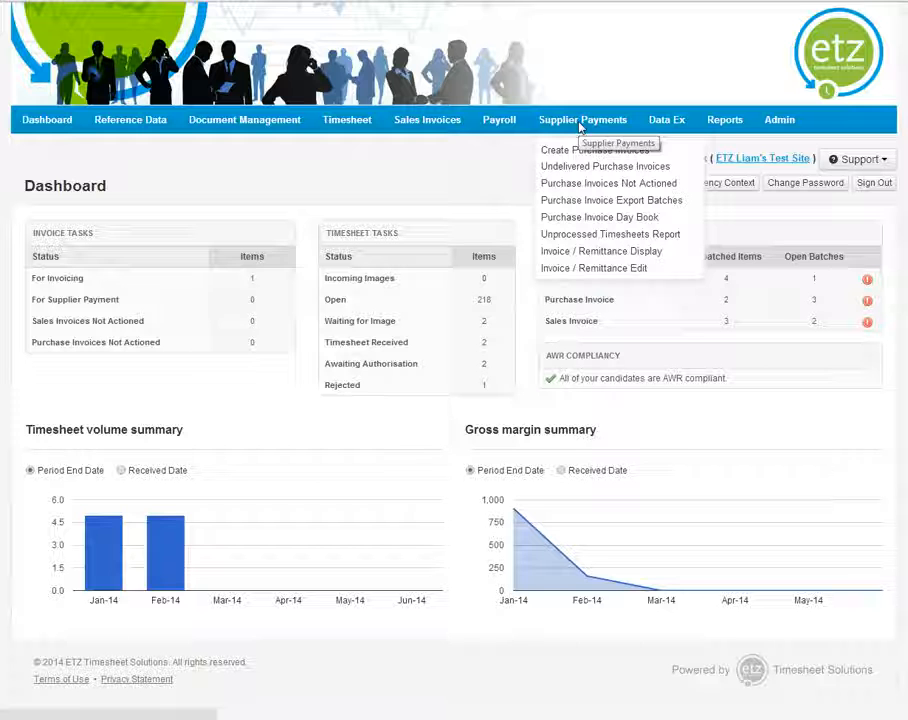
{"action": "left_click", "coordinate": [588, 202]}
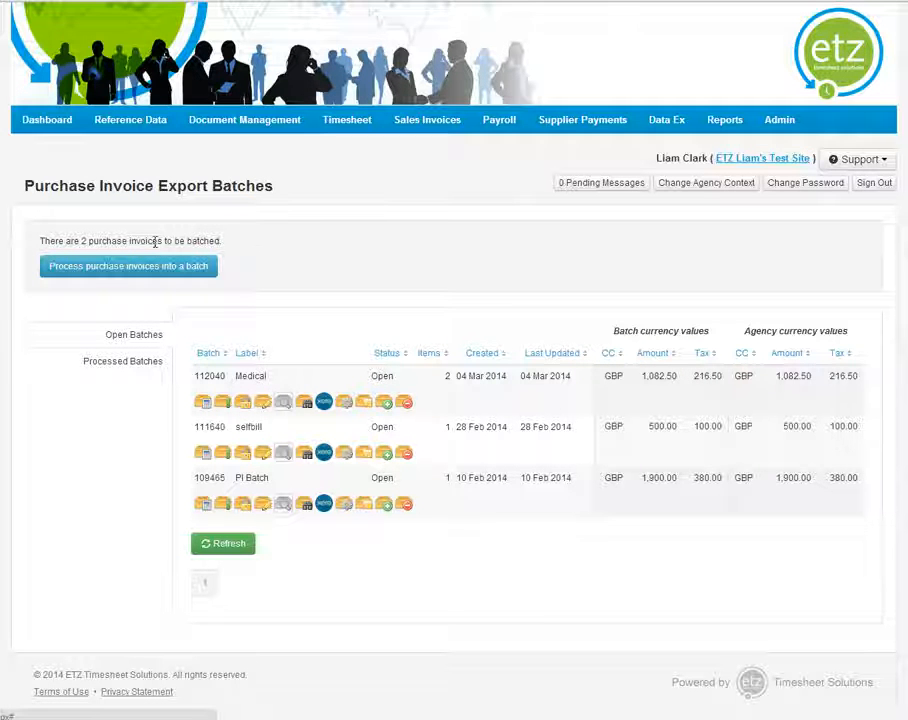
{"action": "left_click_drag", "start_coordinate": [224, 243], "coordinate": [31, 243]}
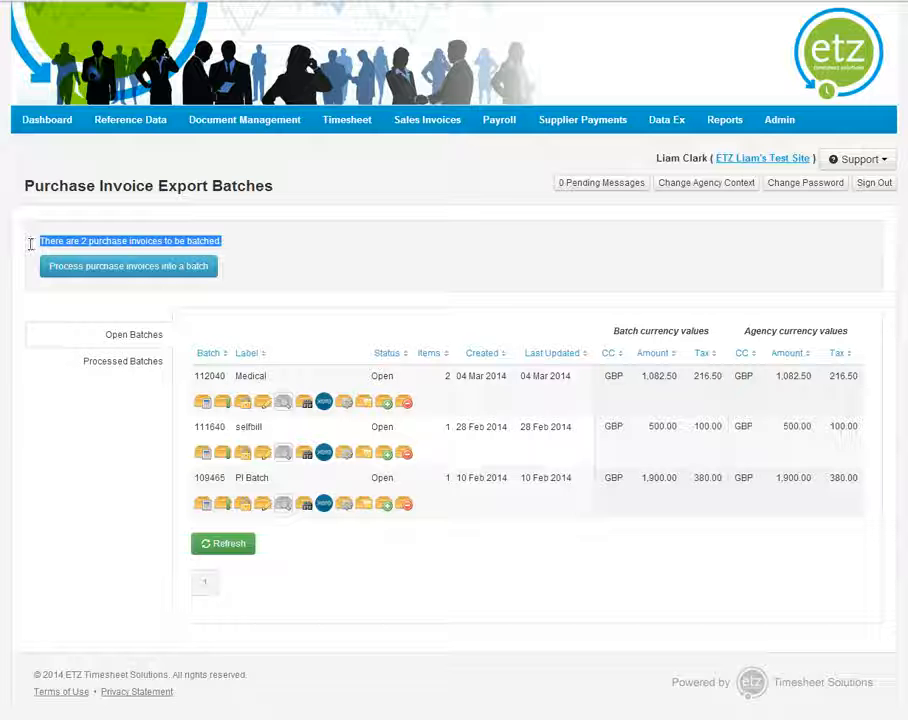
{"action": "left_click", "coordinate": [58, 435]}
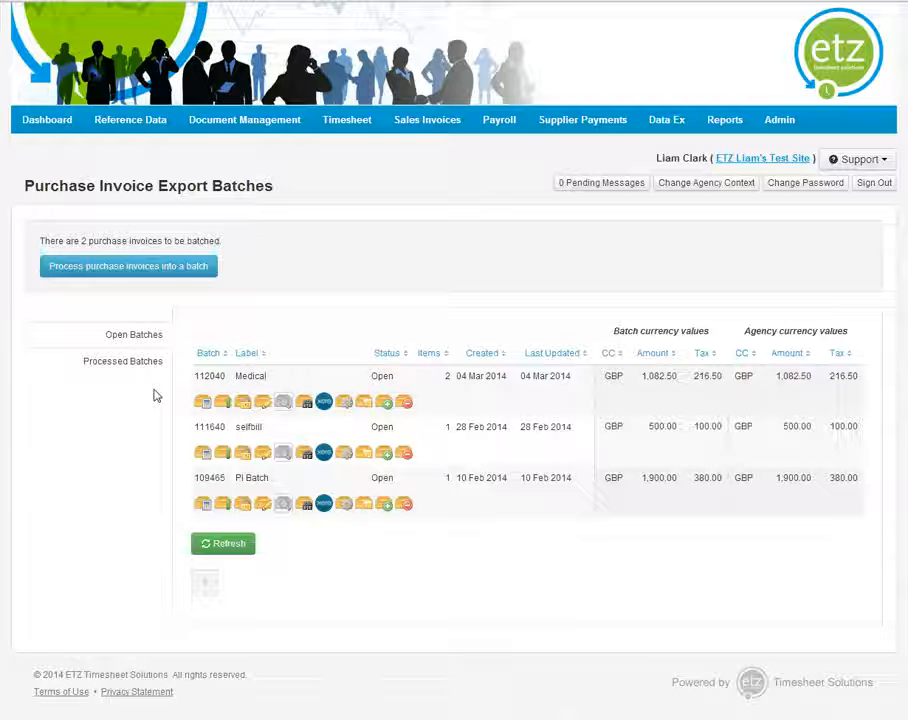
Step: View the processed batches, return to the open ones and check the Medical batch's status, item count and last updated date
{"action": "left_click", "coordinate": [125, 365]}
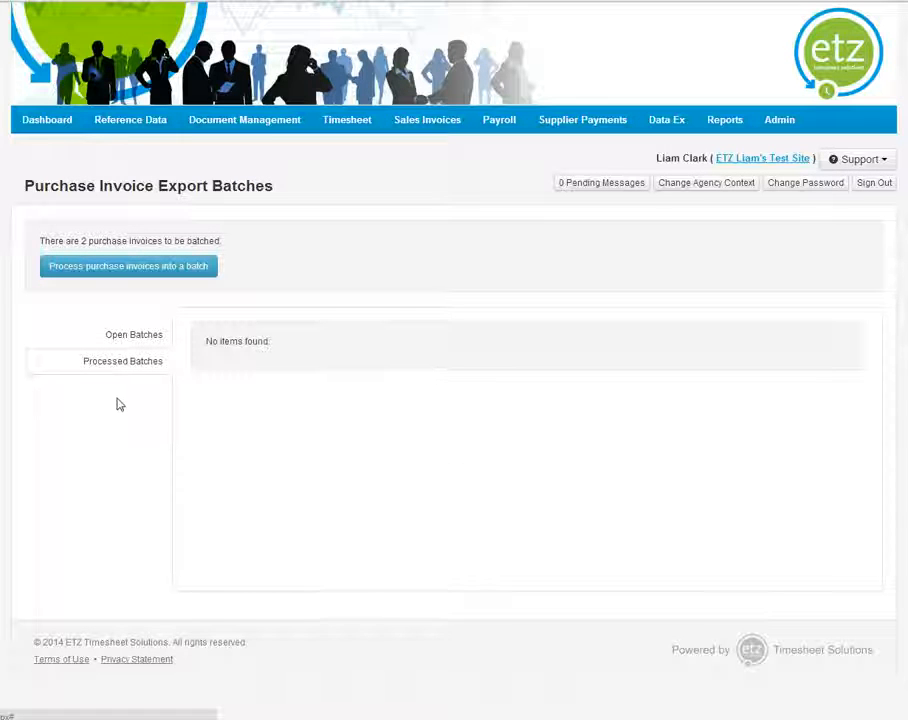
{"action": "left_click", "coordinate": [134, 340]}
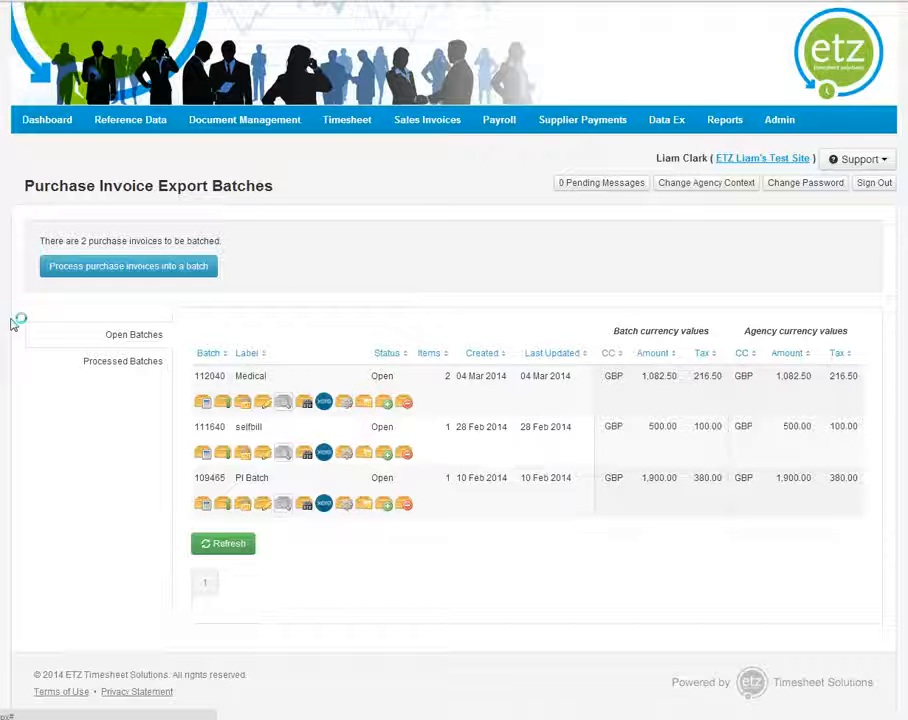
{"action": "left_click_drag", "start_coordinate": [372, 376], "coordinate": [402, 376]}
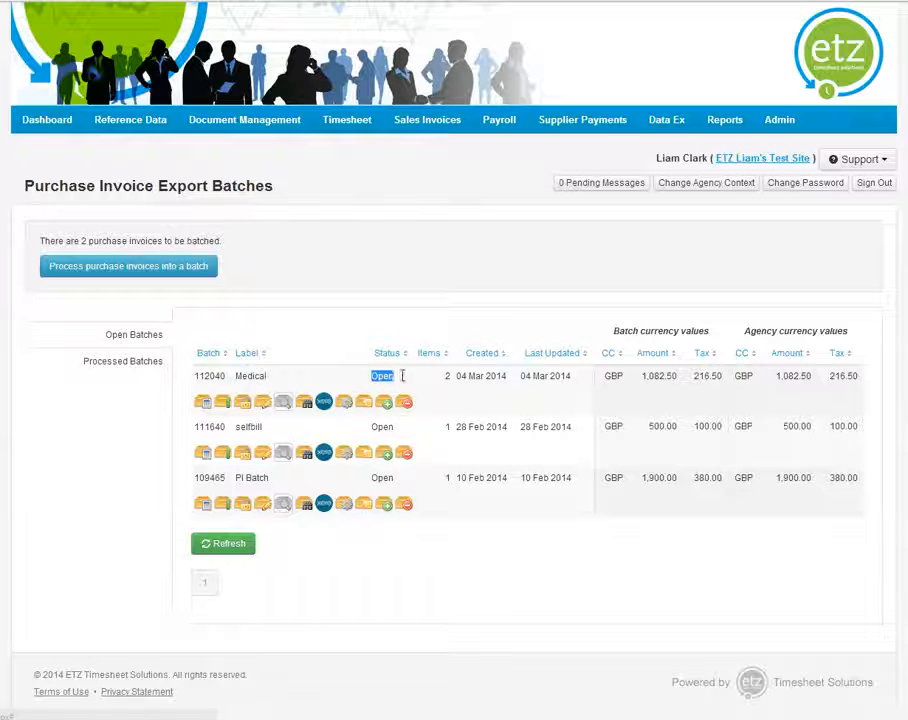
{"action": "left_click", "coordinate": [397, 322]}
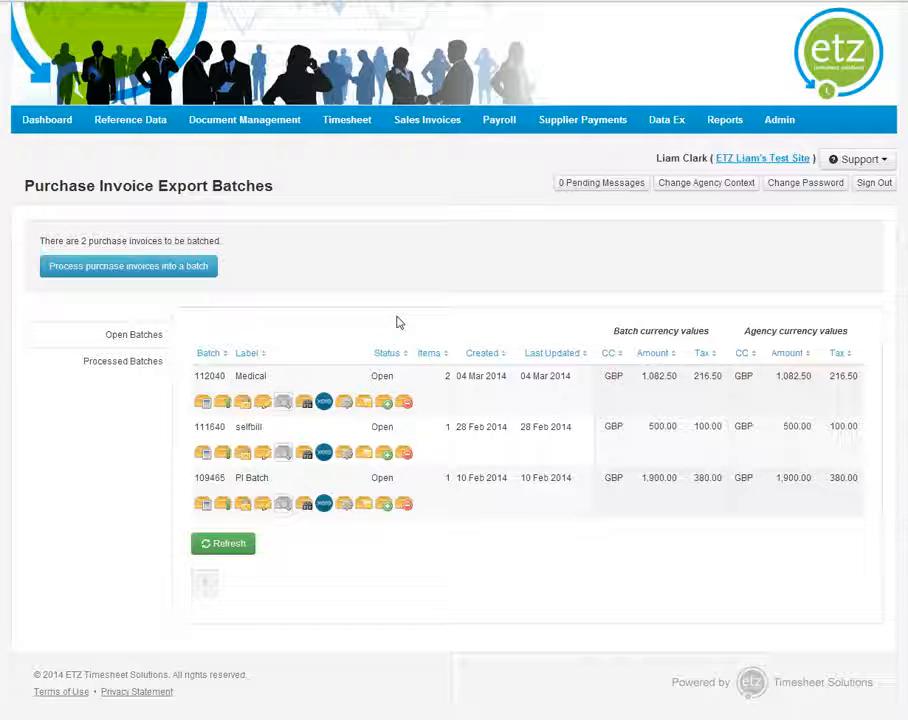
{"action": "left_click_drag", "start_coordinate": [436, 373], "coordinate": [460, 377]}
{"action": "left_click_drag", "start_coordinate": [543, 377], "coordinate": [578, 379]}
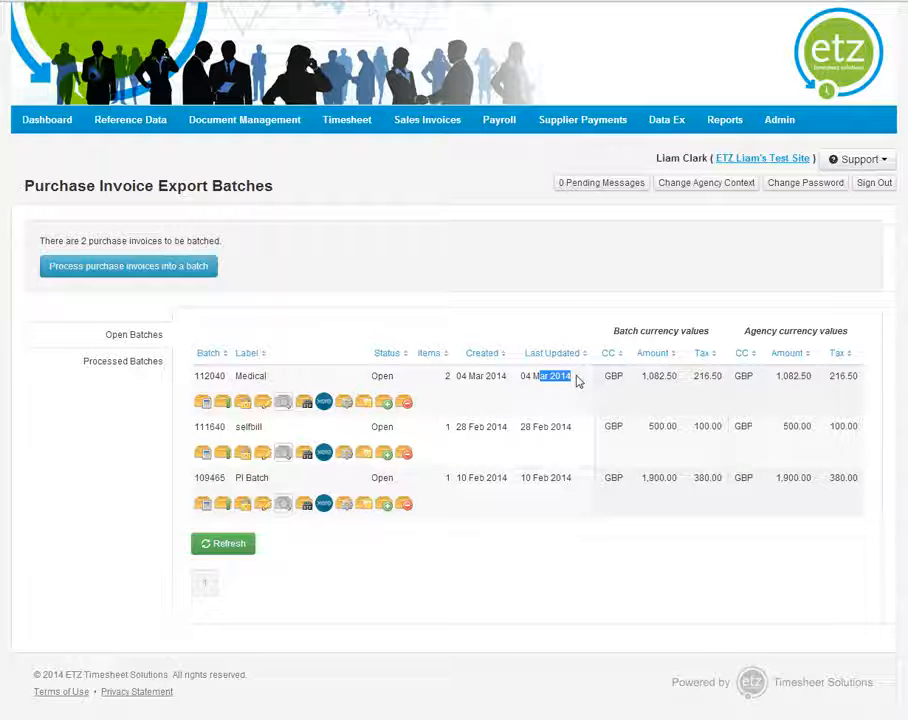
{"action": "left_click", "coordinate": [519, 309]}
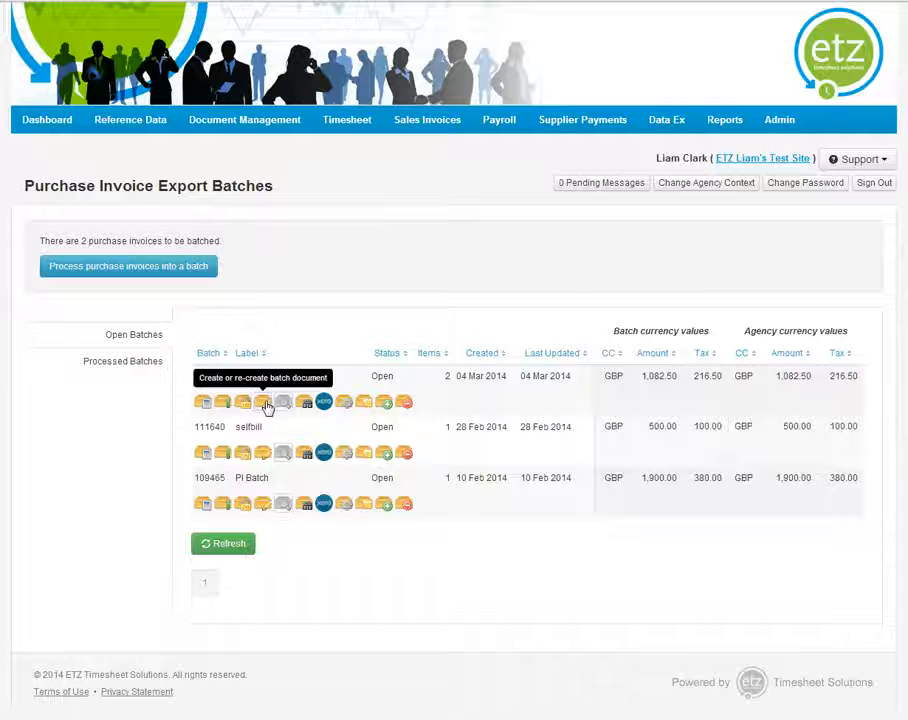
Step: Create the batch document for the Medical batch and refresh the list of open batches
{"action": "left_click", "coordinate": [266, 403]}
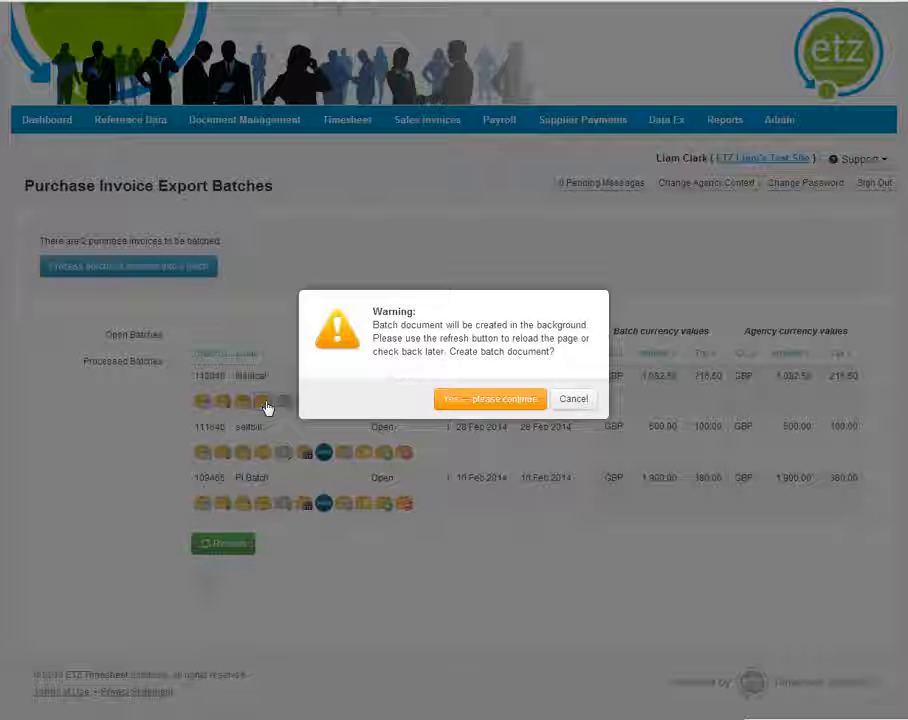
{"action": "left_click", "coordinate": [455, 404]}
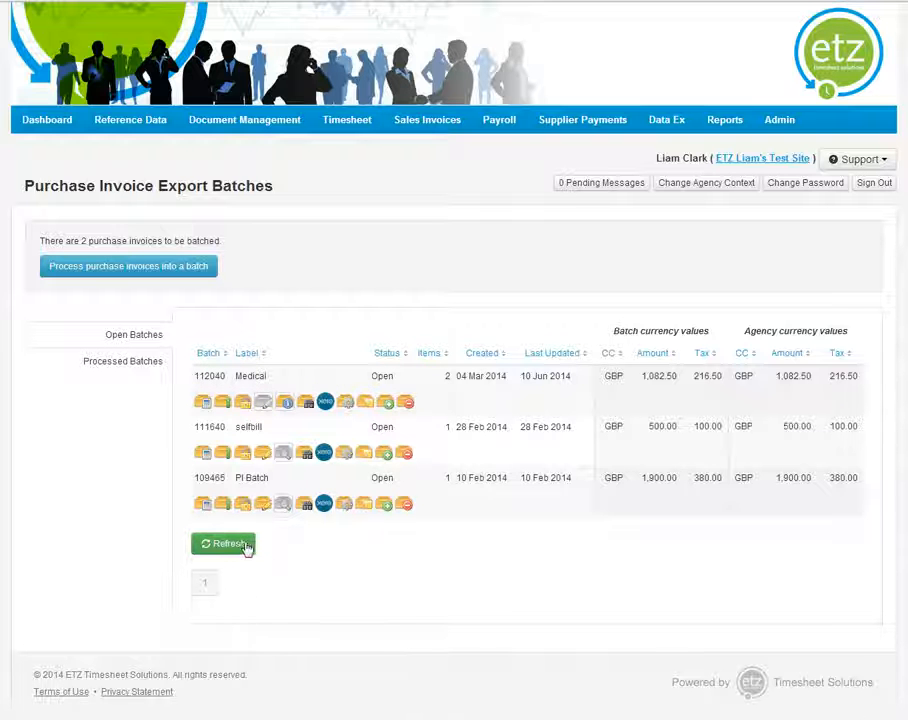
{"action": "left_click", "coordinate": [240, 548]}
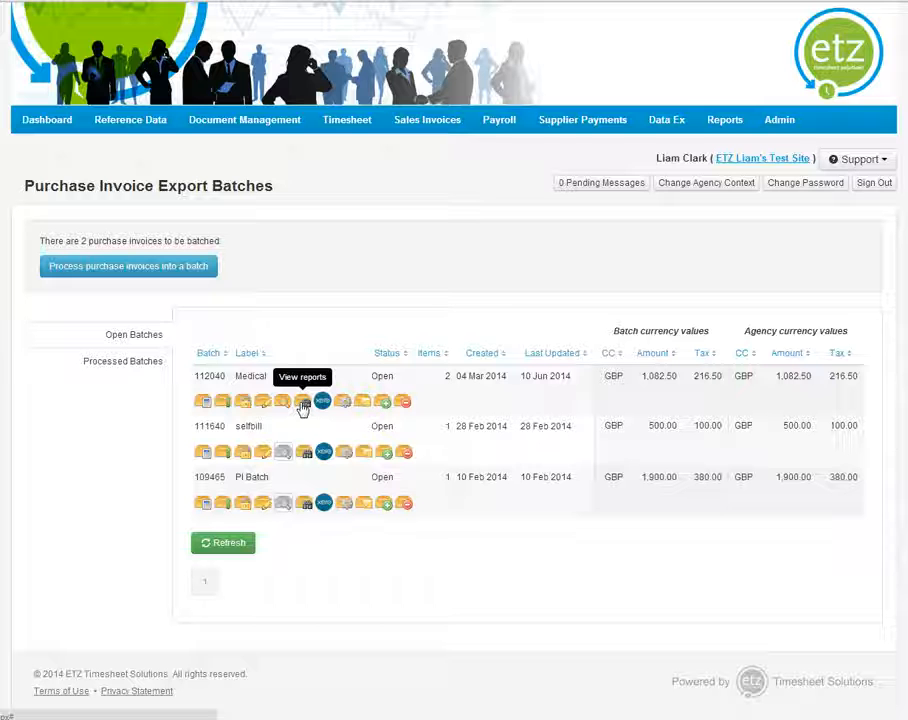
Step: Open the Medical batch's reports, view the Payment Summary and close that report
{"action": "left_click", "coordinate": [302, 403]}
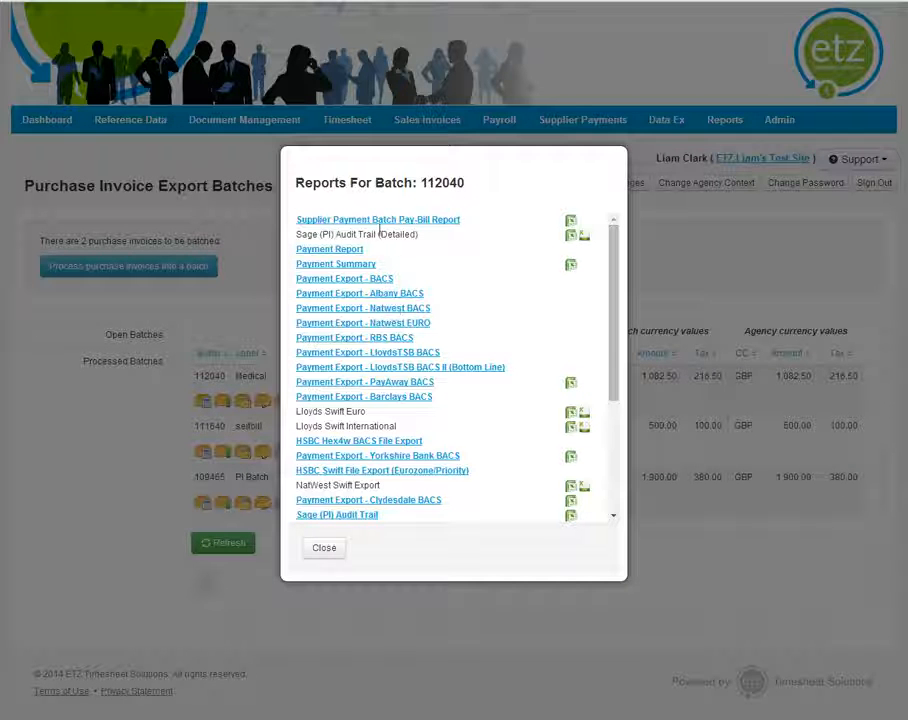
{"action": "left_click", "coordinate": [328, 266]}
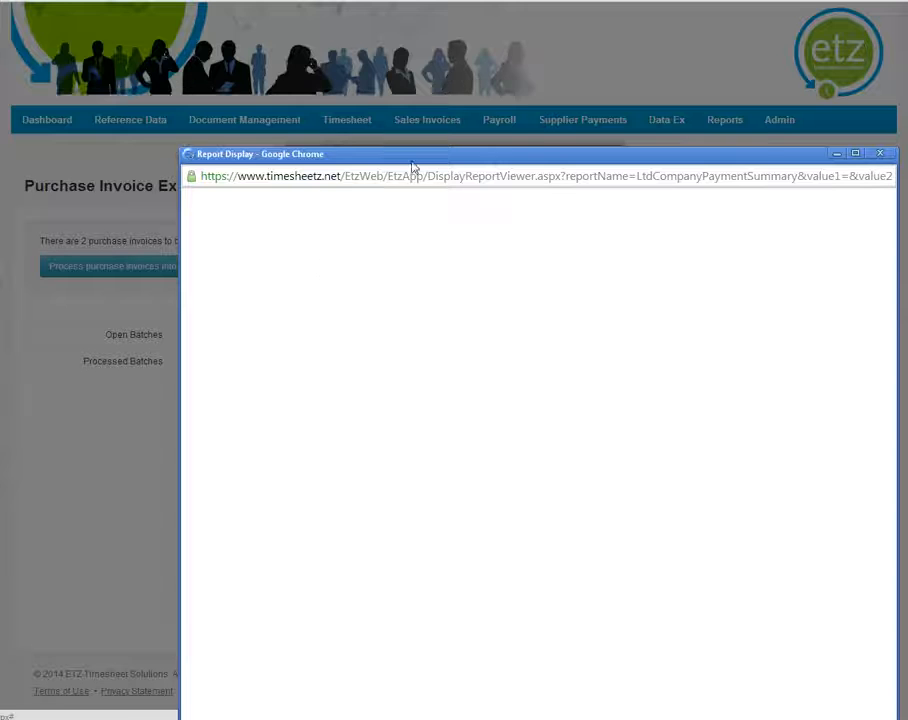
{"action": "left_click_drag", "start_coordinate": [418, 157], "coordinate": [361, 35]}
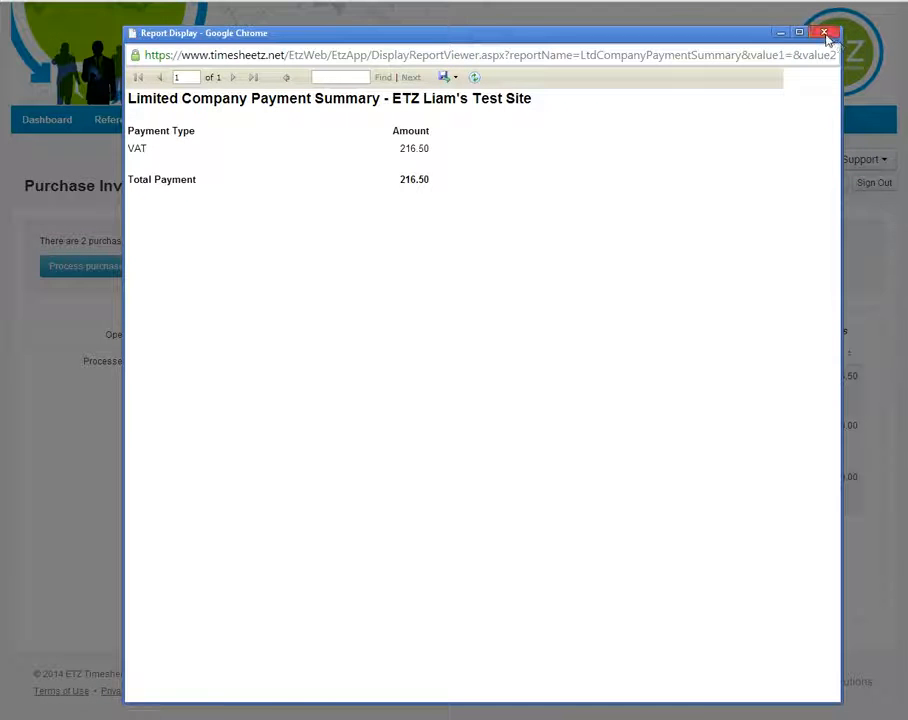
{"action": "left_click", "coordinate": [828, 33]}
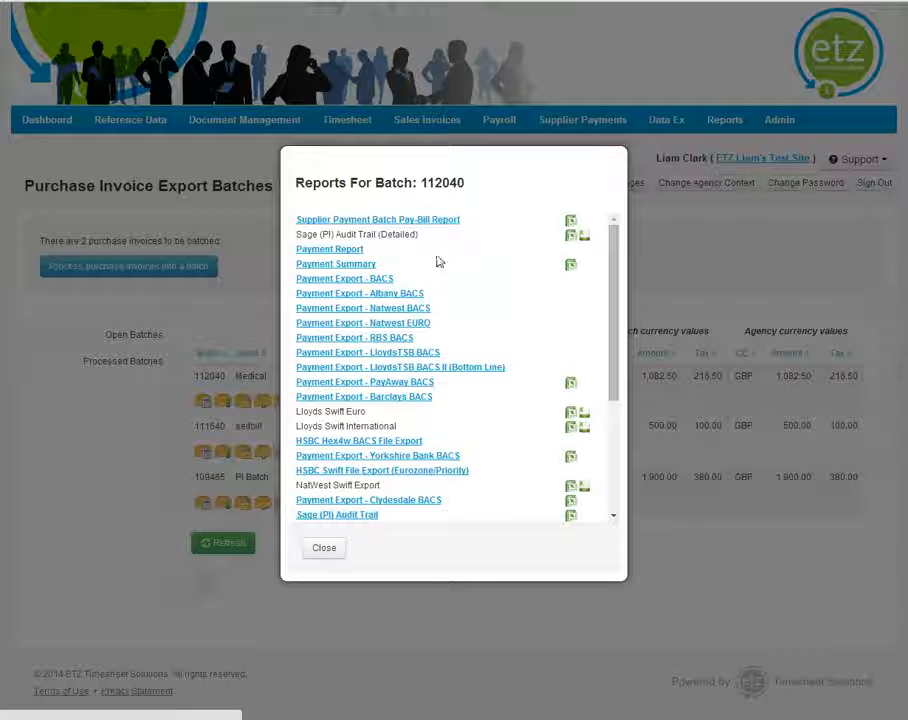
Step: View the Supplier Payment Batch Pay-Bill Report for the Medical batch and close both the report and the report list
{"action": "left_click", "coordinate": [439, 220]}
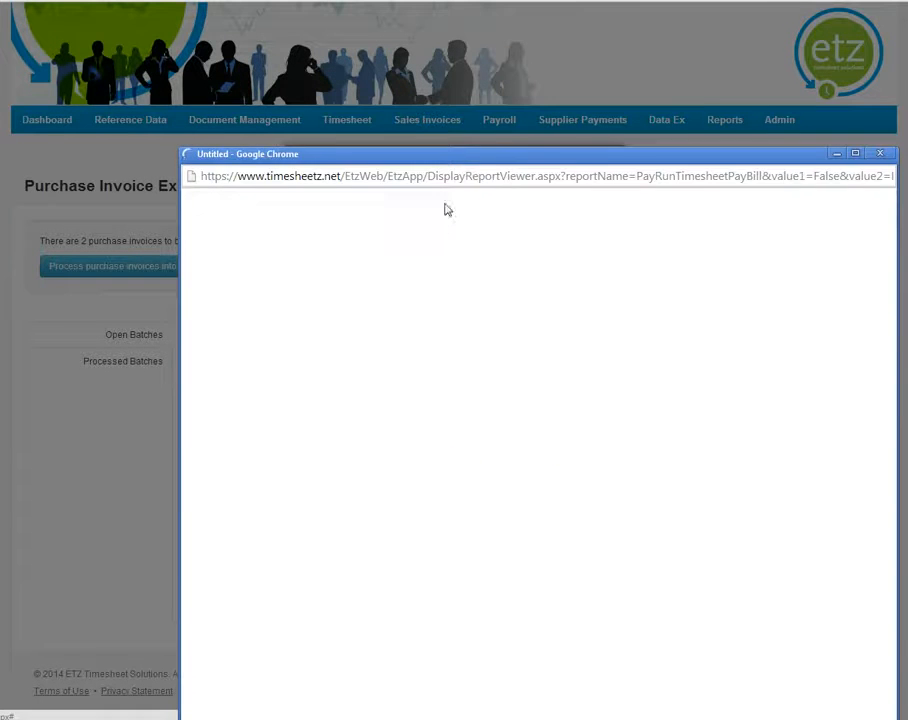
{"action": "left_click_drag", "start_coordinate": [473, 158], "coordinate": [462, 22]}
{"action": "double_click", "coordinate": [462, 22]}
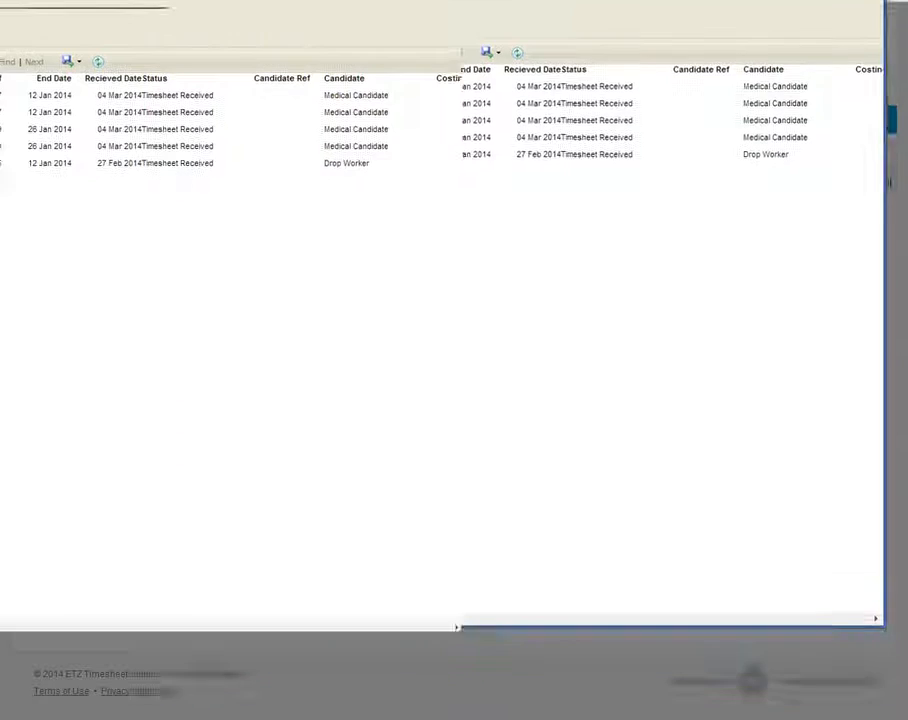
{"action": "double_click", "coordinate": [390, 2]}
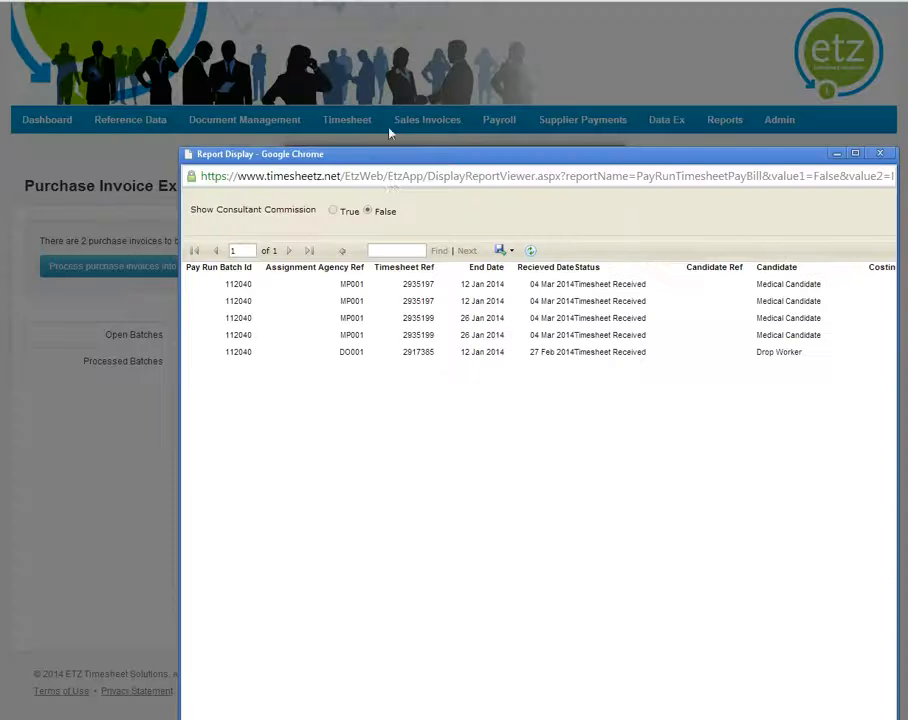
{"action": "left_click_drag", "start_coordinate": [380, 150], "coordinate": [275, 40]}
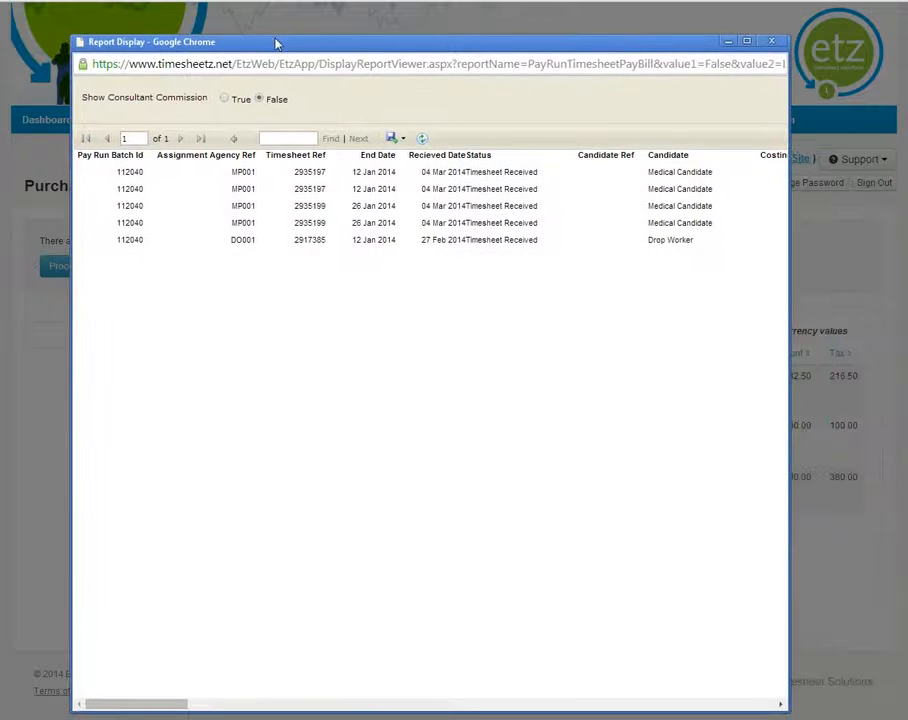
{"action": "left_click", "coordinate": [770, 41]}
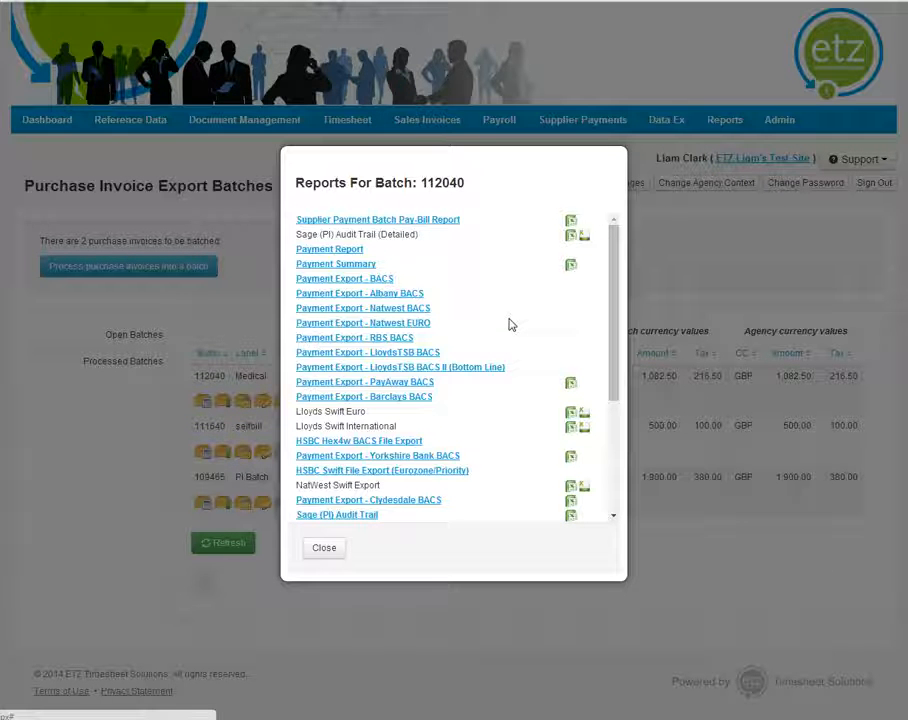
{"action": "left_click", "coordinate": [325, 549]}
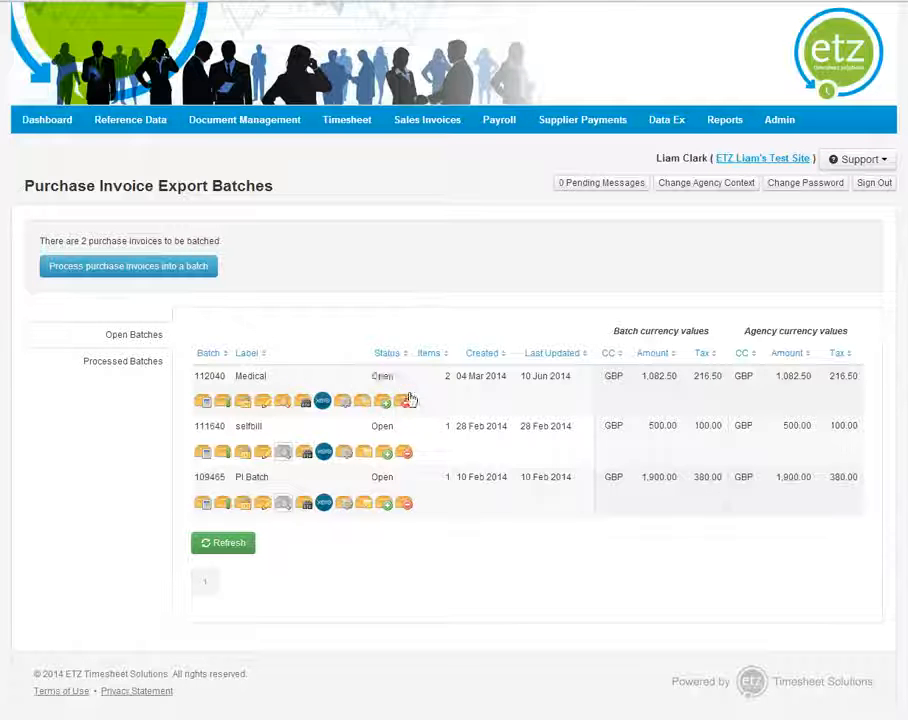
Step: Mark the Test Supplier invoice for removal from the Medical batch and go back without removing it
{"action": "left_click", "coordinate": [403, 401]}
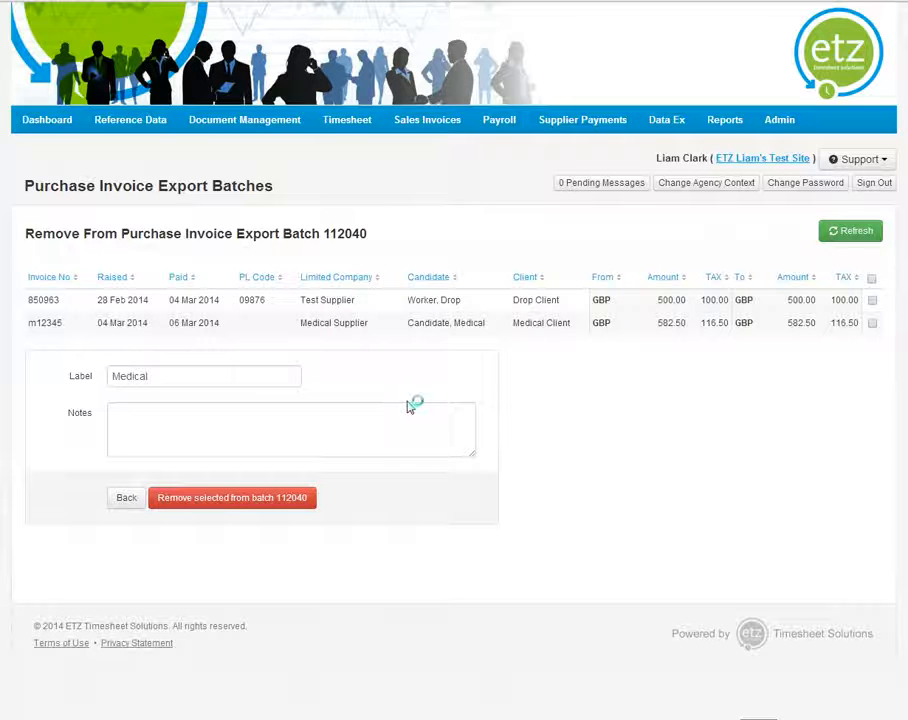
{"action": "left_click", "coordinate": [874, 305]}
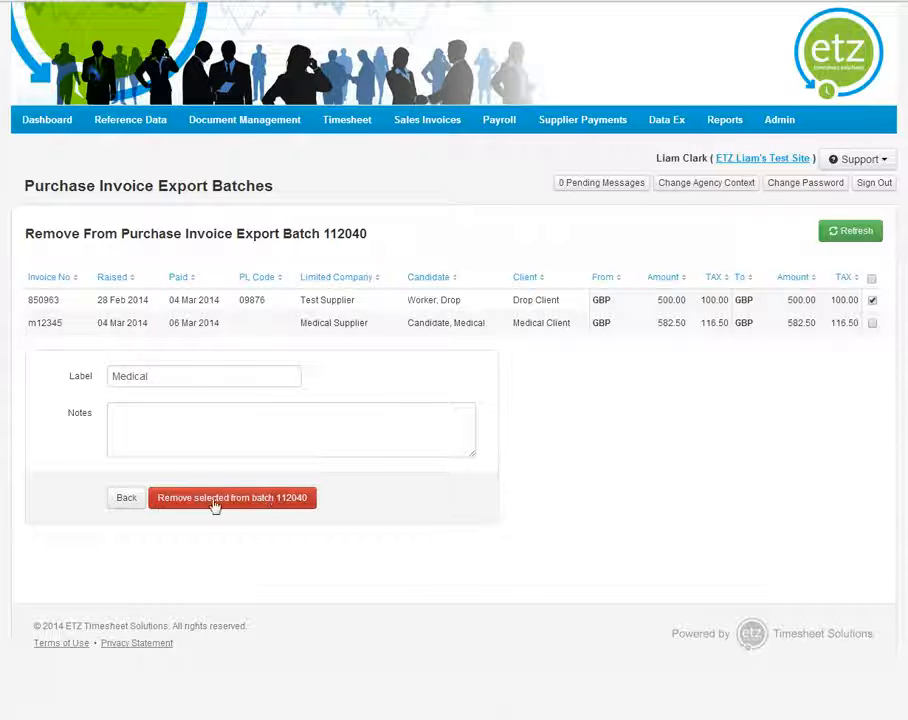
{"action": "left_click", "coordinate": [270, 504]}
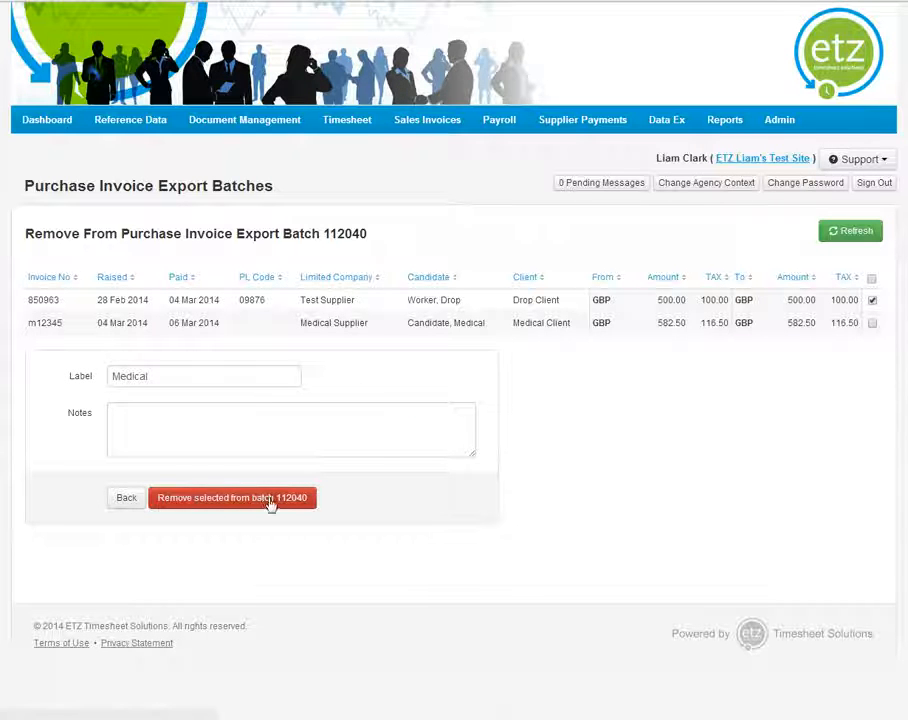
{"action": "left_click", "coordinate": [124, 505]}
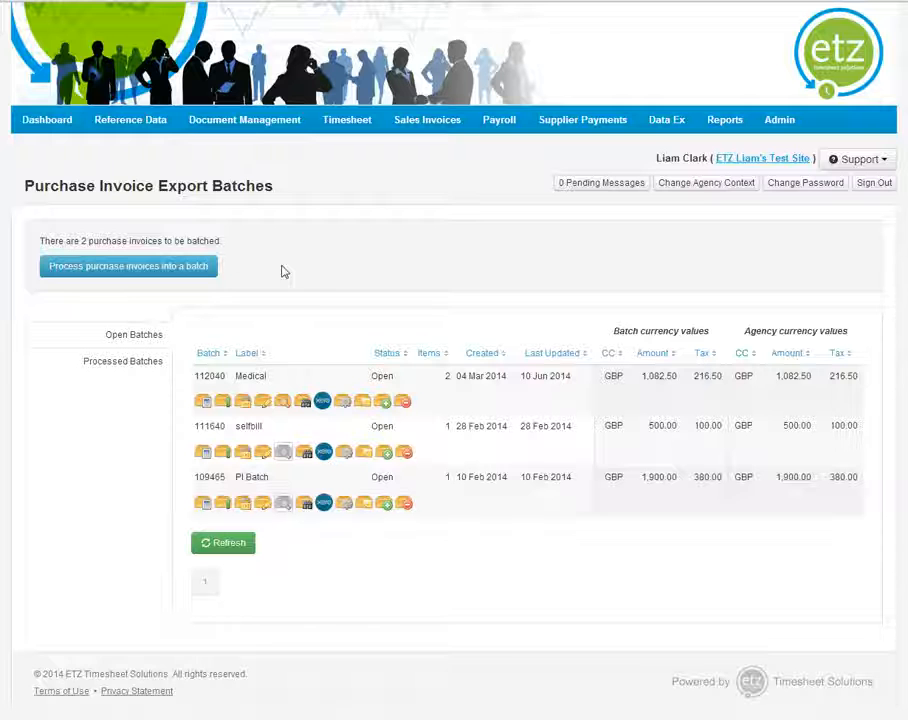
Step: Start a new purchase invoice export batch from the purchase invoices waiting to be batched
{"action": "left_click_drag", "start_coordinate": [40, 240], "coordinate": [220, 241]}
{"action": "left_click", "coordinate": [147, 267]}
{"action": "left_click", "coordinate": [101, 268]}
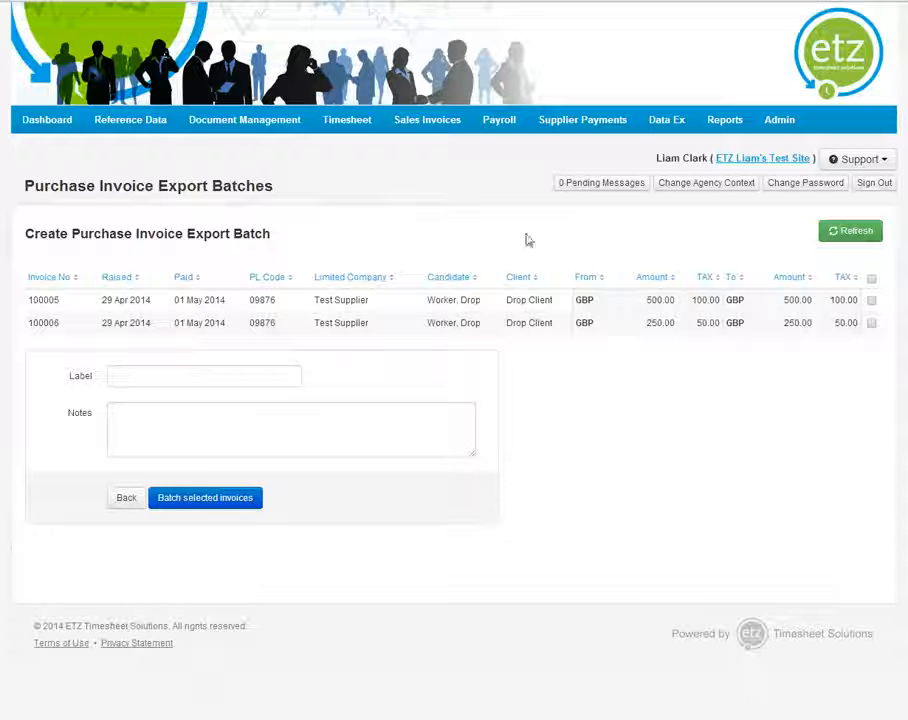
Step: Try selecting all and individual invoices, leaving only the 500.00 GBP Test Supplier invoice selected for the new batch
{"action": "left_click", "coordinate": [871, 281]}
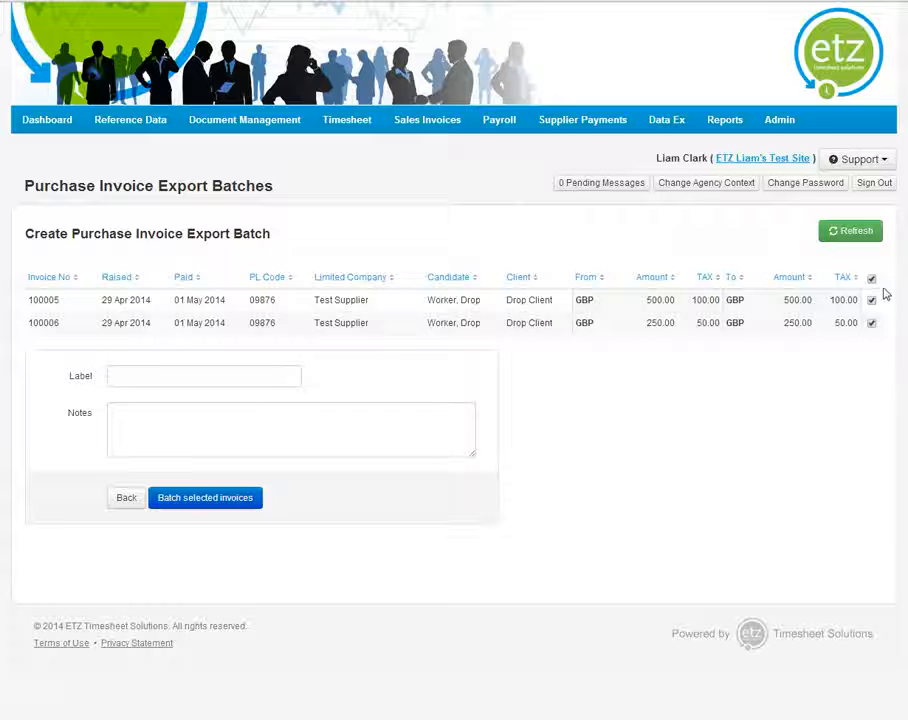
{"action": "left_click", "coordinate": [871, 300]}
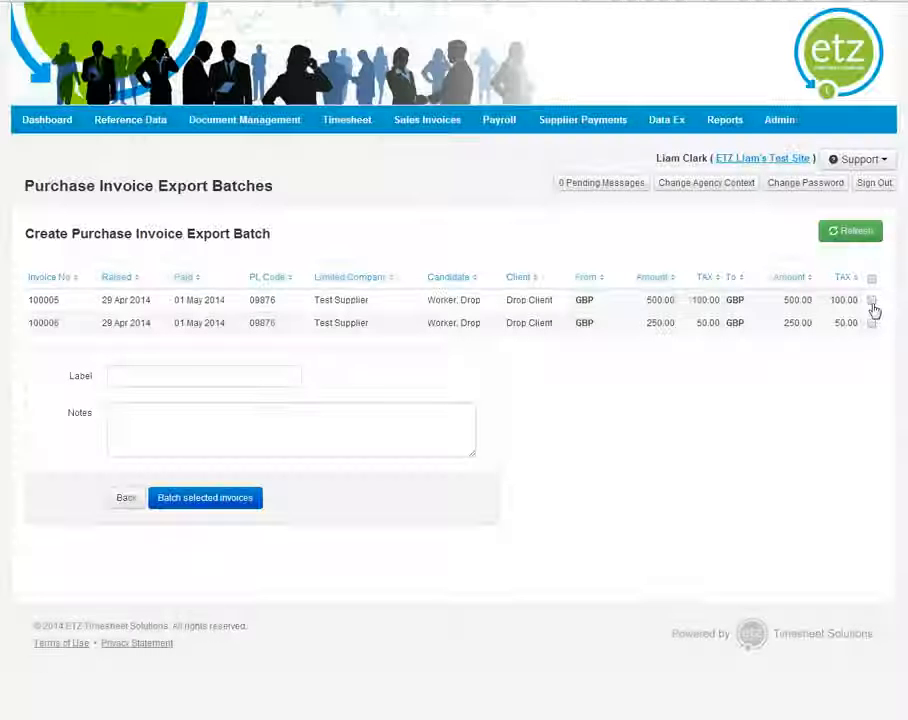
{"action": "left_click", "coordinate": [872, 323]}
{"action": "left_click", "coordinate": [874, 326]}
{"action": "left_click", "coordinate": [874, 326]}
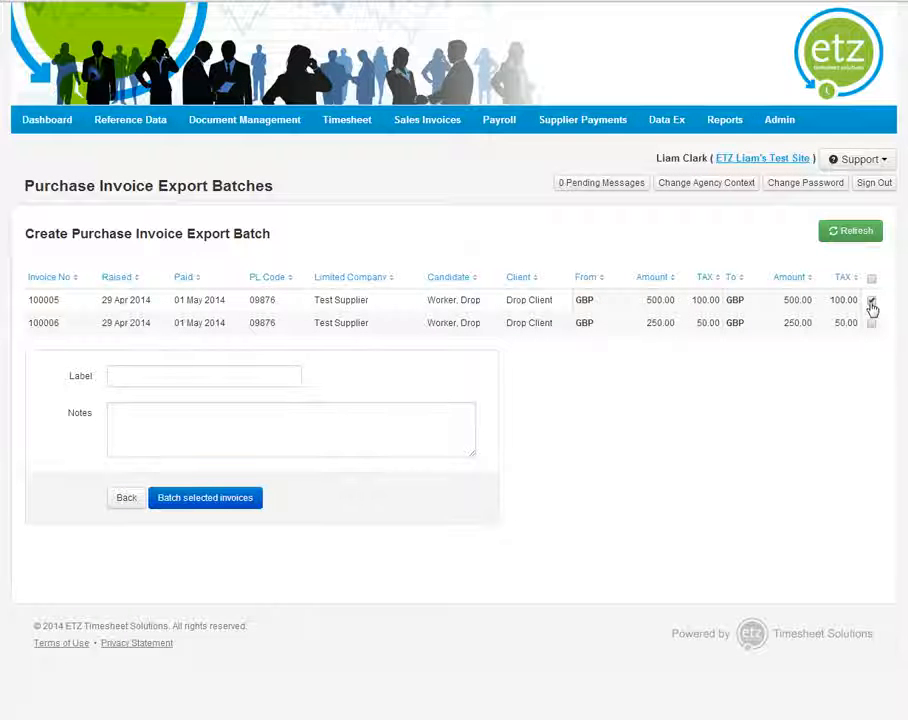
{"action": "left_click", "coordinate": [872, 302]}
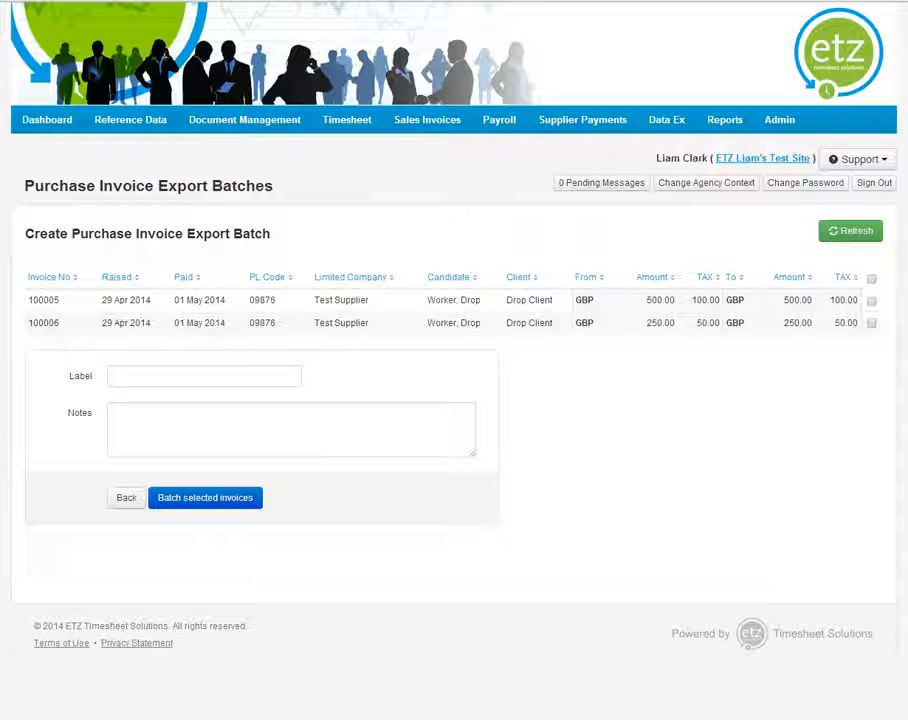
{"action": "left_click", "coordinate": [871, 300]}
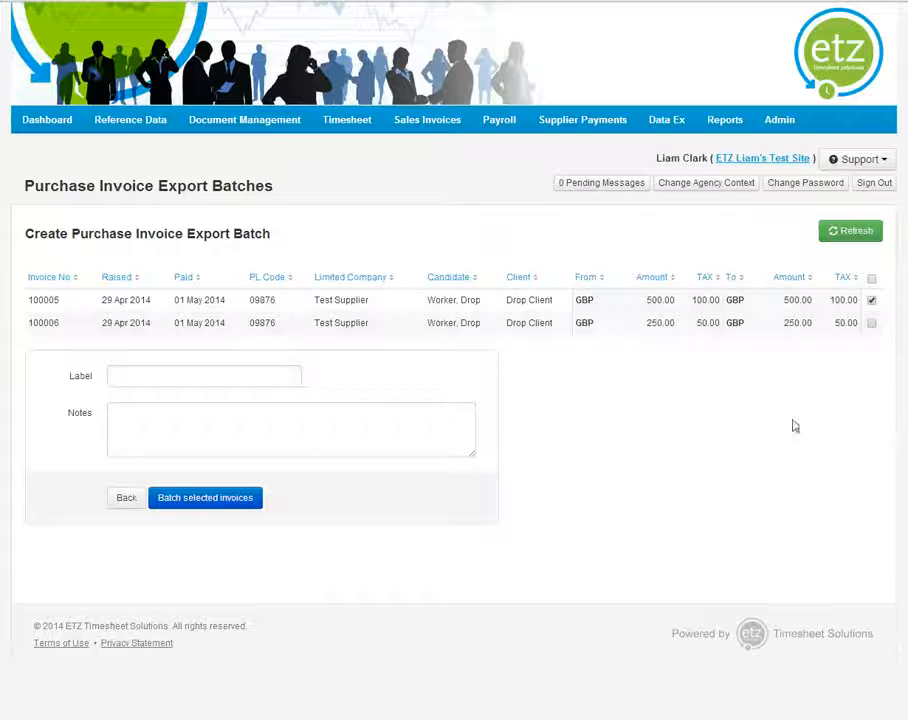
Step: Batch the selected Test Supplier invoice under the label Test Batch, confirm its creation and refresh the open batches list
{"action": "left_click", "coordinate": [207, 507]}
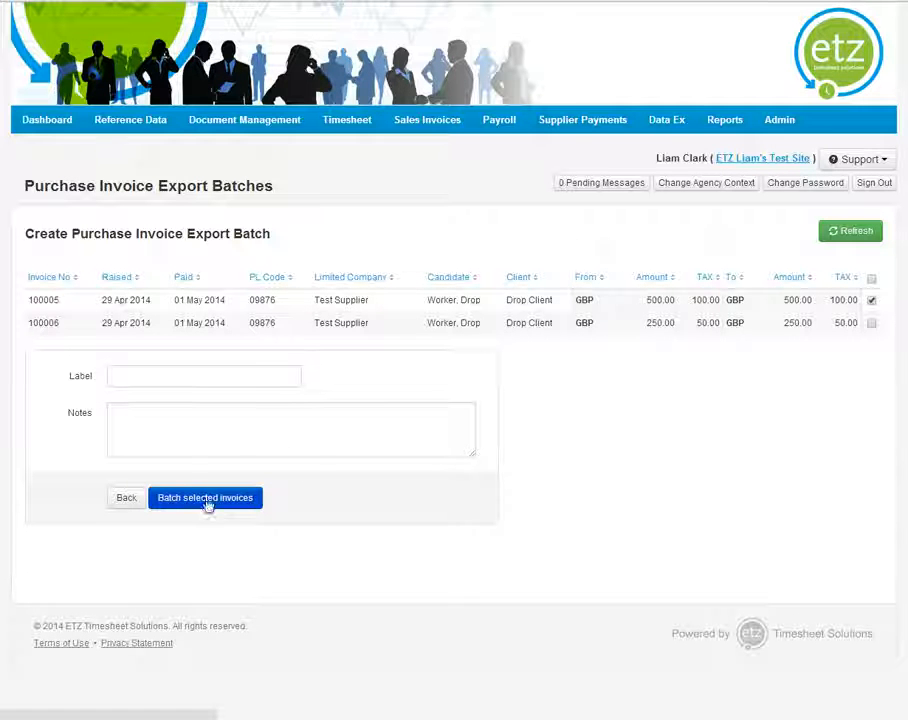
{"action": "left_click", "coordinate": [129, 370]}
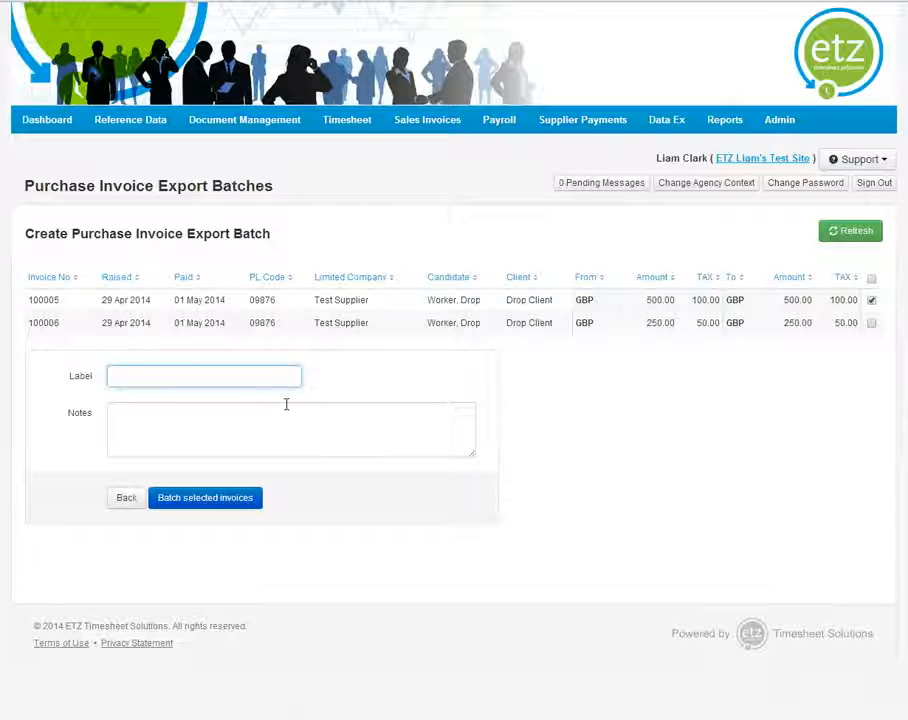
{"action": "type", "text": "Test B"}
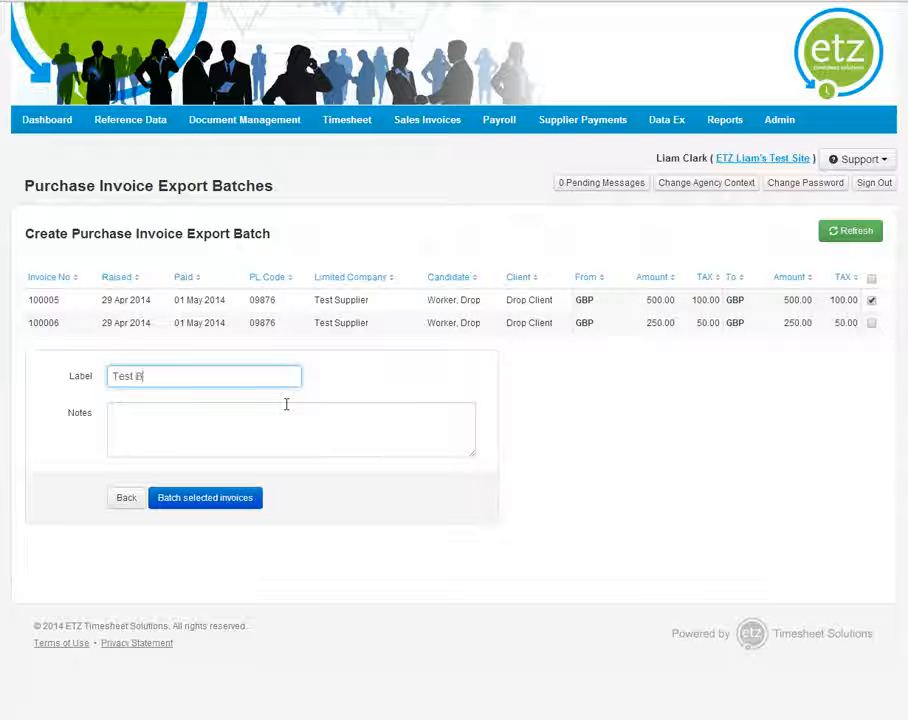
{"action": "type", "text": "atch"}
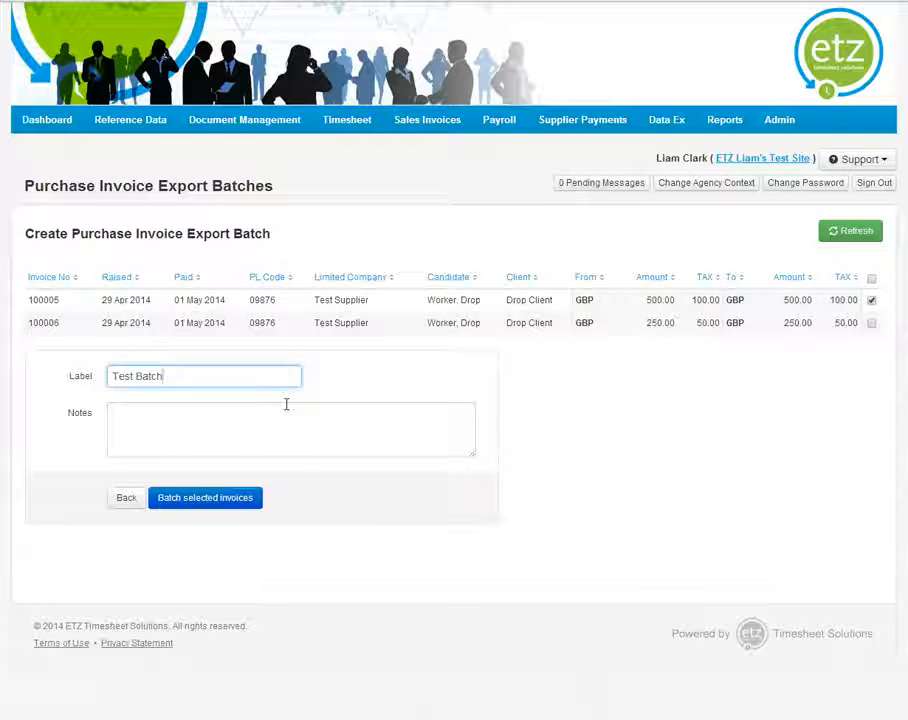
{"action": "left_click", "coordinate": [212, 501]}
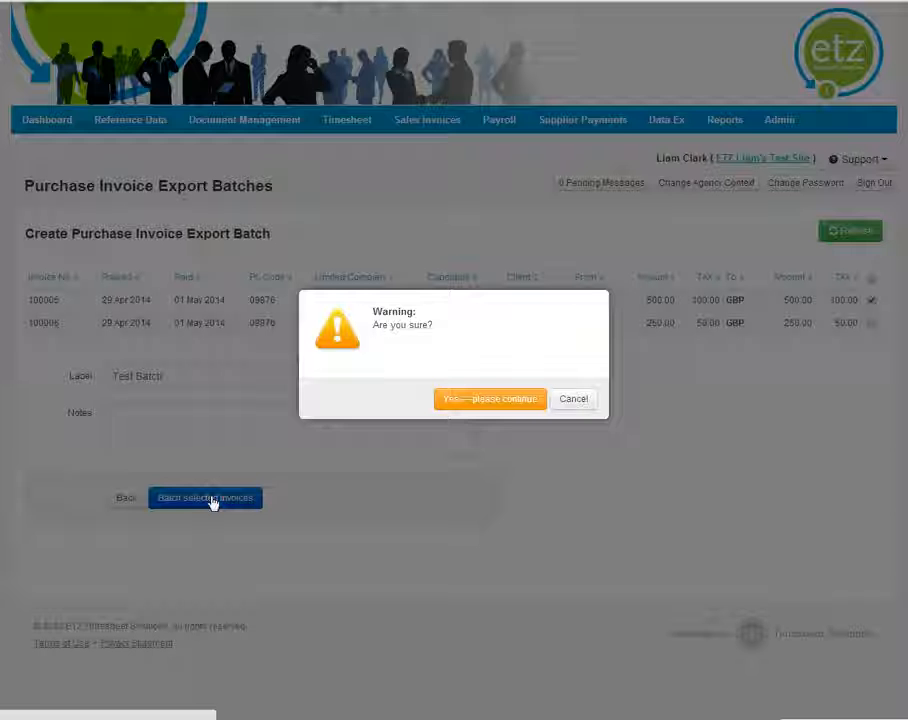
{"action": "left_click", "coordinate": [523, 402]}
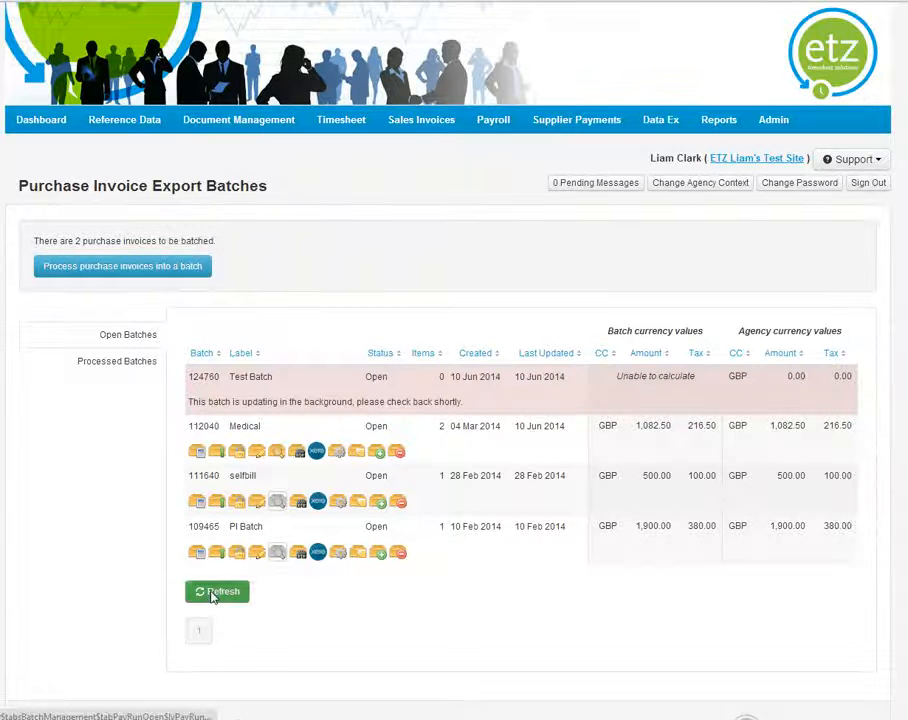
{"action": "left_click", "coordinate": [213, 594]}
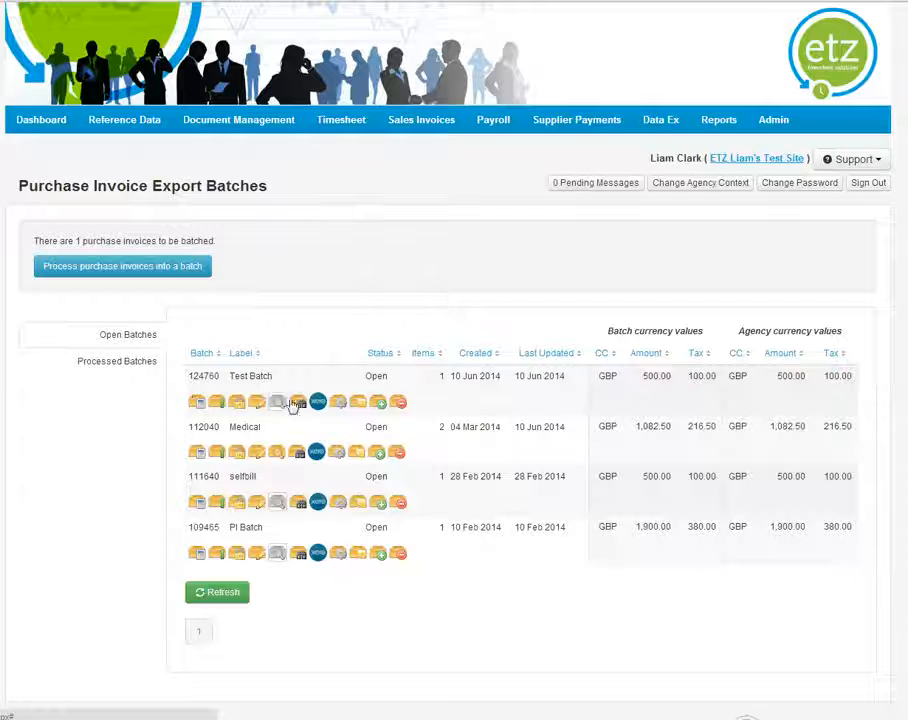
Step: View the Sage (PI) Audit Trail report for Test Batch, check its export formats including CSV, and close the report and report list
{"action": "left_click", "coordinate": [296, 405]}
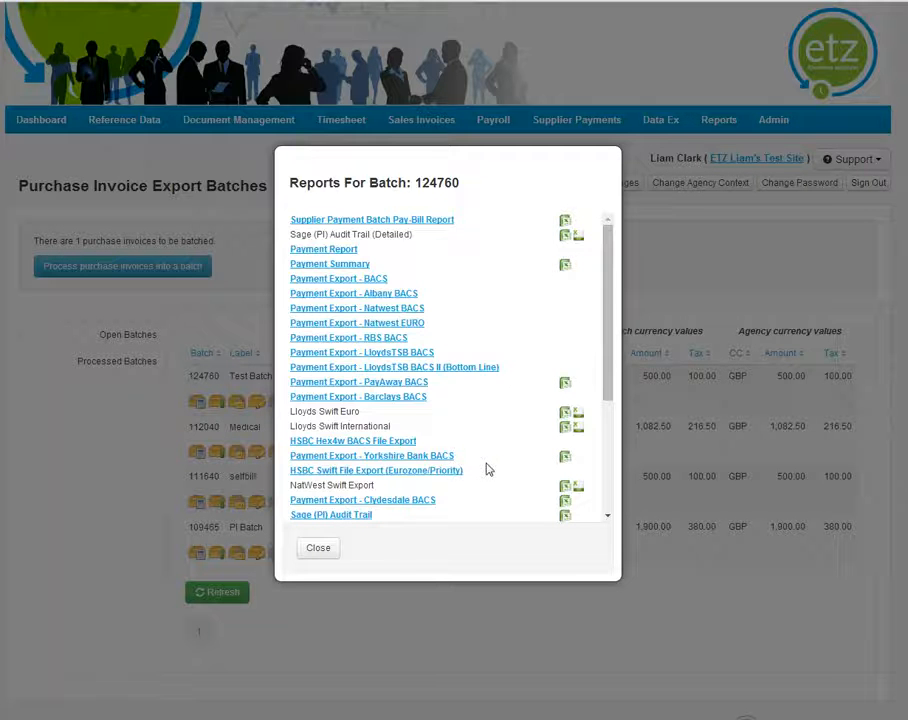
{"action": "scroll", "coordinate": [486, 468], "scroll_direction": "down", "scroll_amount": 3}
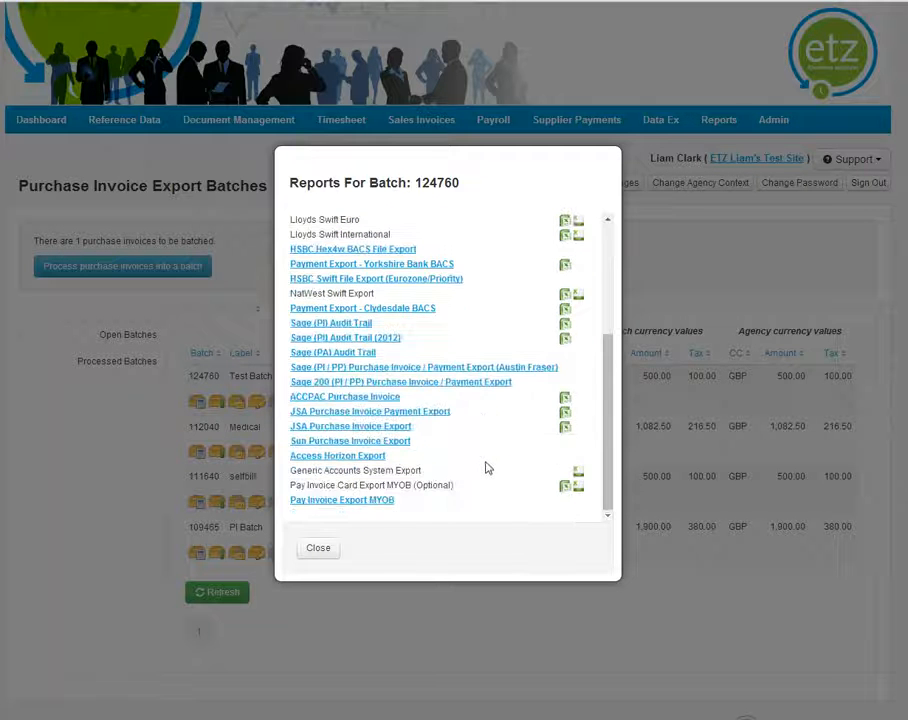
{"action": "left_click", "coordinate": [346, 325]}
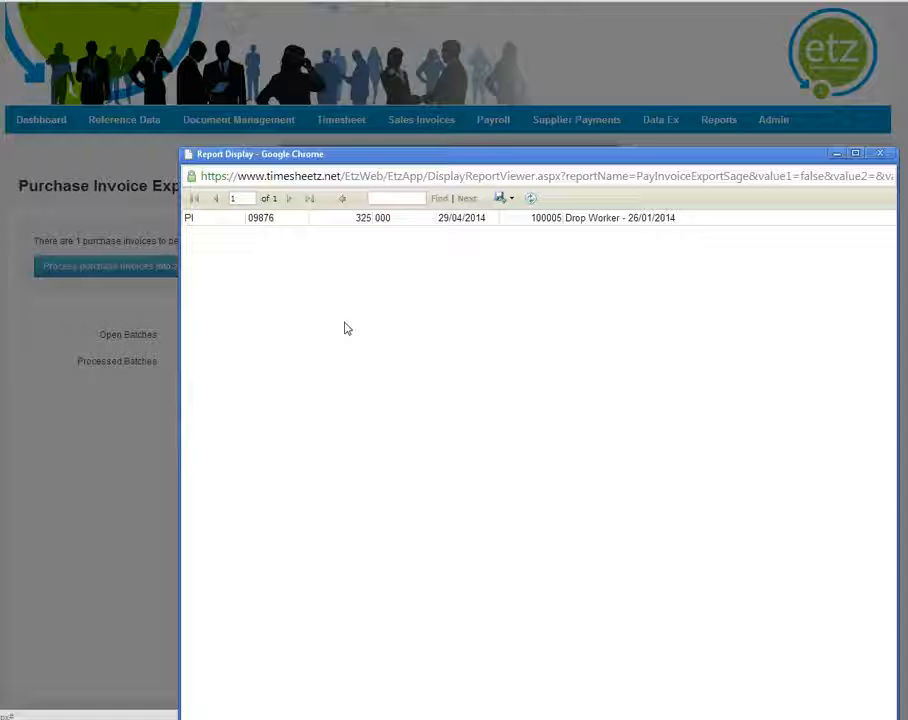
{"action": "left_click", "coordinate": [501, 203]}
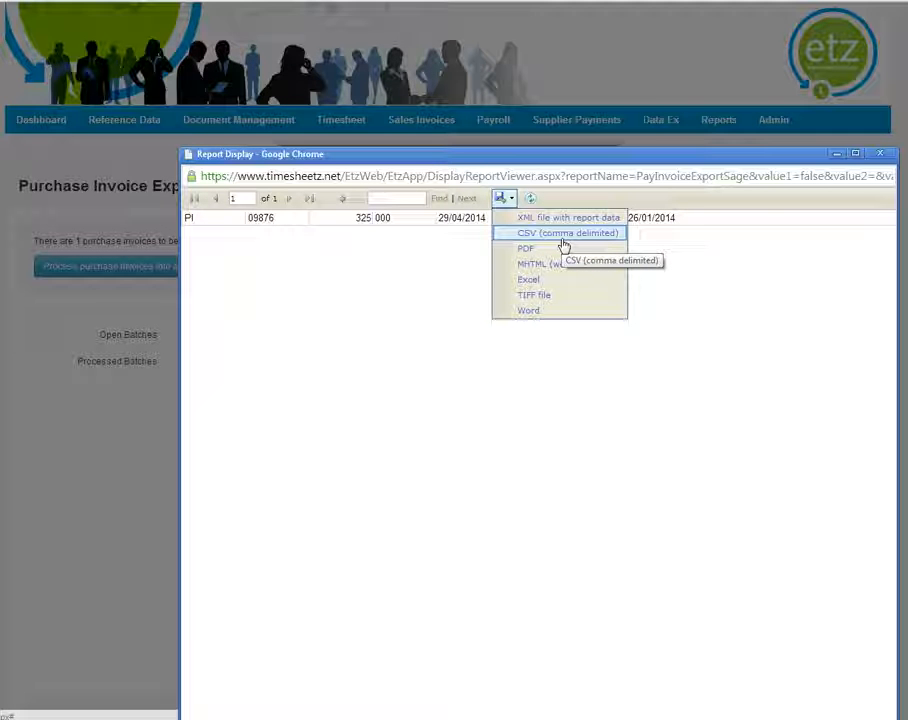
{"action": "left_click", "coordinate": [879, 153]}
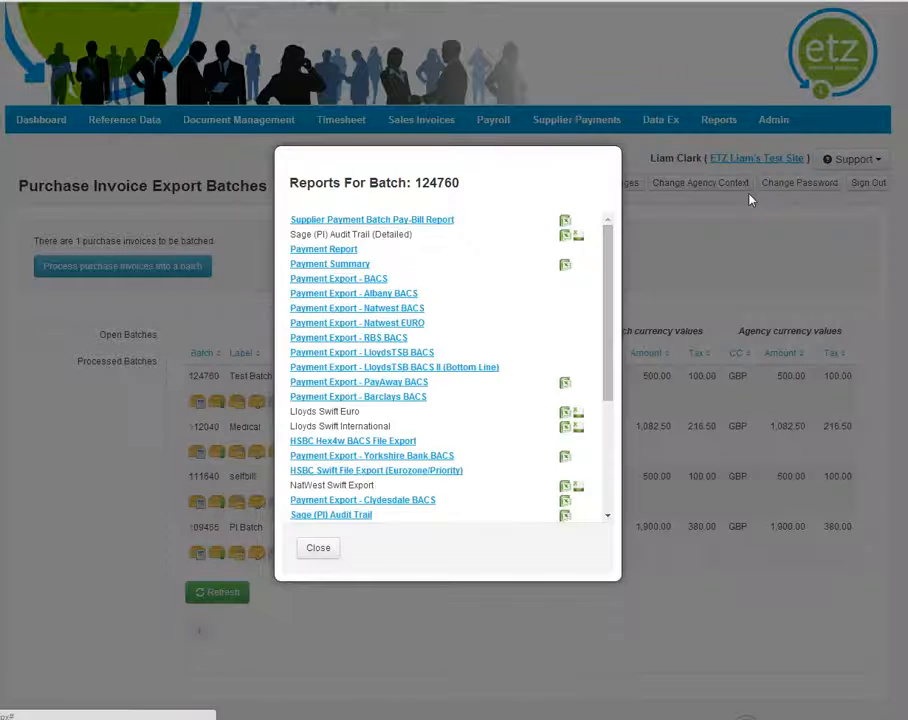
{"action": "left_click", "coordinate": [324, 551]}
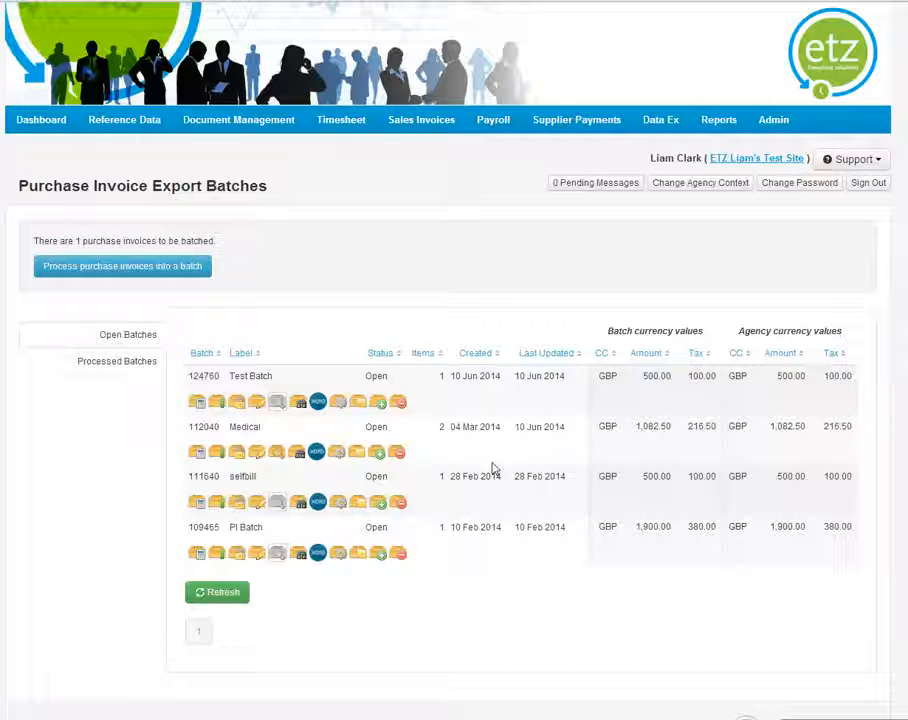